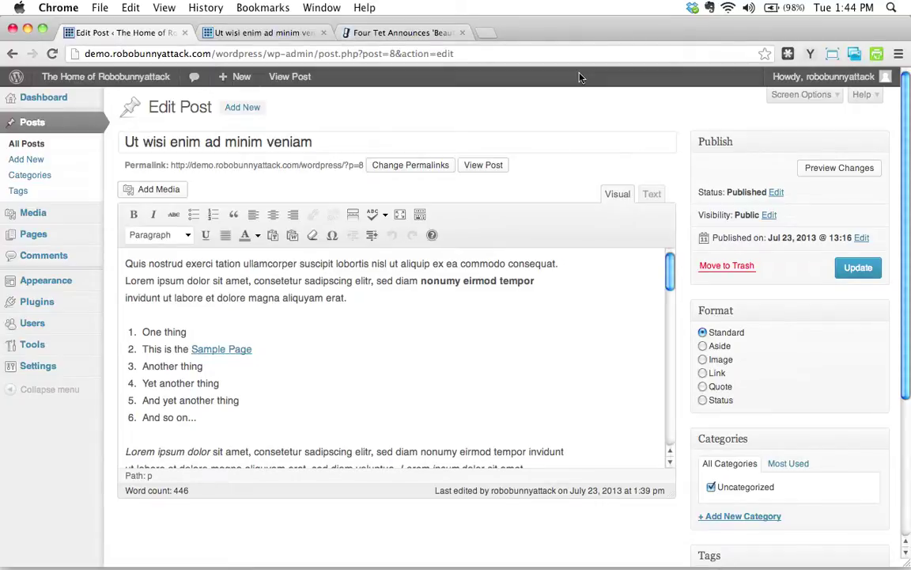
Step: Replace ', At' after 'elitr' with '. We really love the new Four Tet album. A', fixing the typo
click(356, 32)
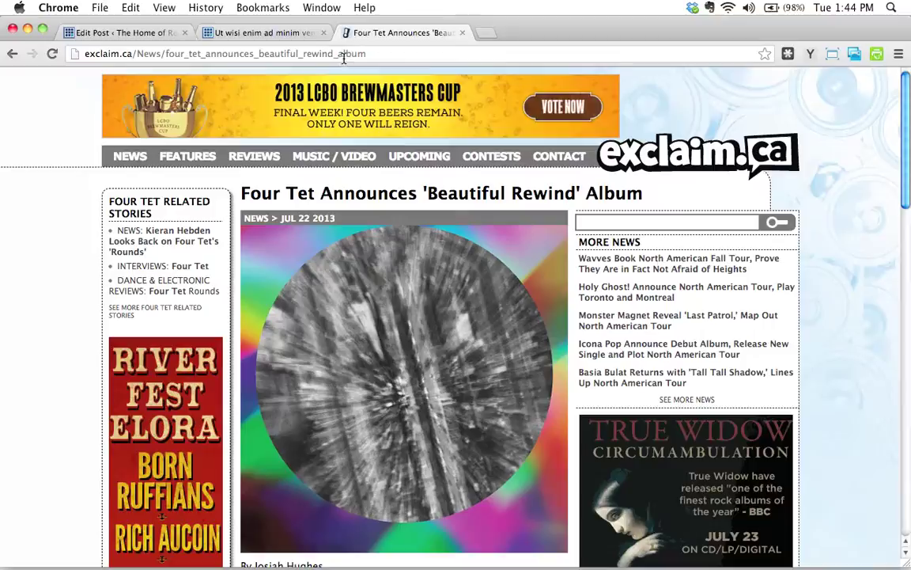
click(134, 33)
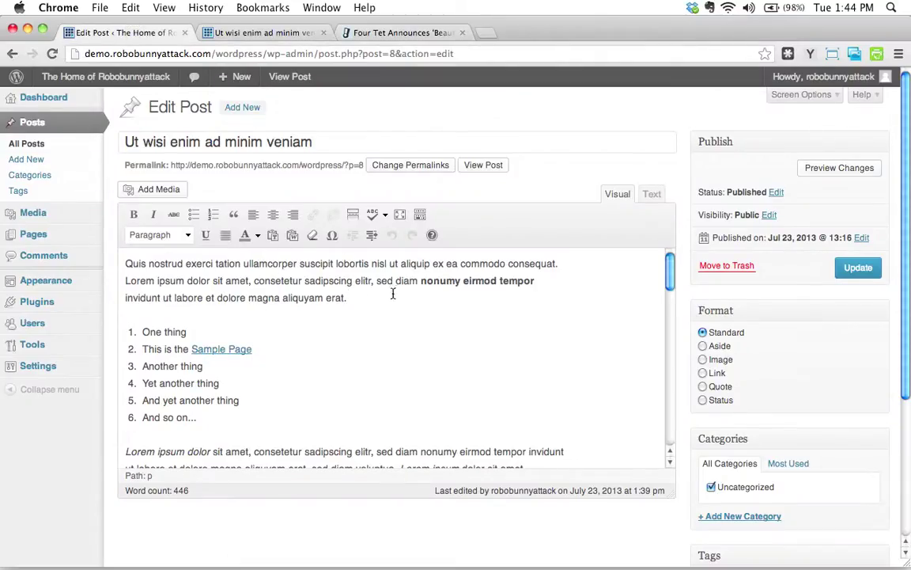
scroll(332, 304, down, 3)
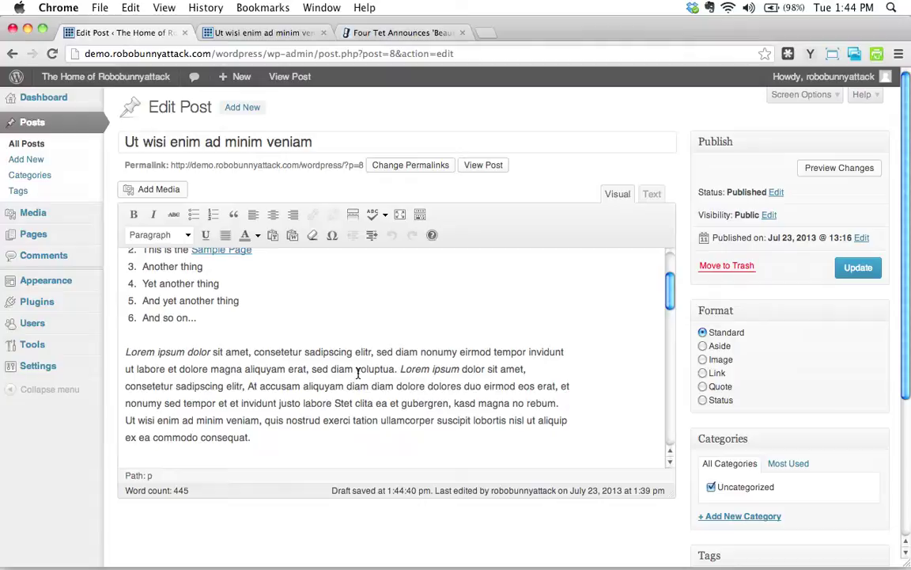
click(586, 348)
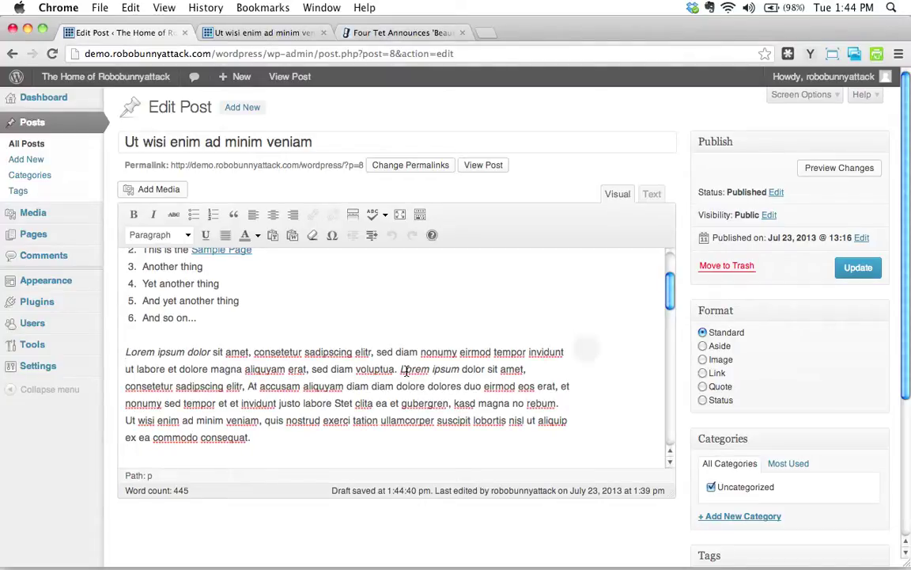
click(254, 386)
key(BackSpace)
key(BackSpace)
key(BackSpace)
key(BackSpace)
text(. We really)
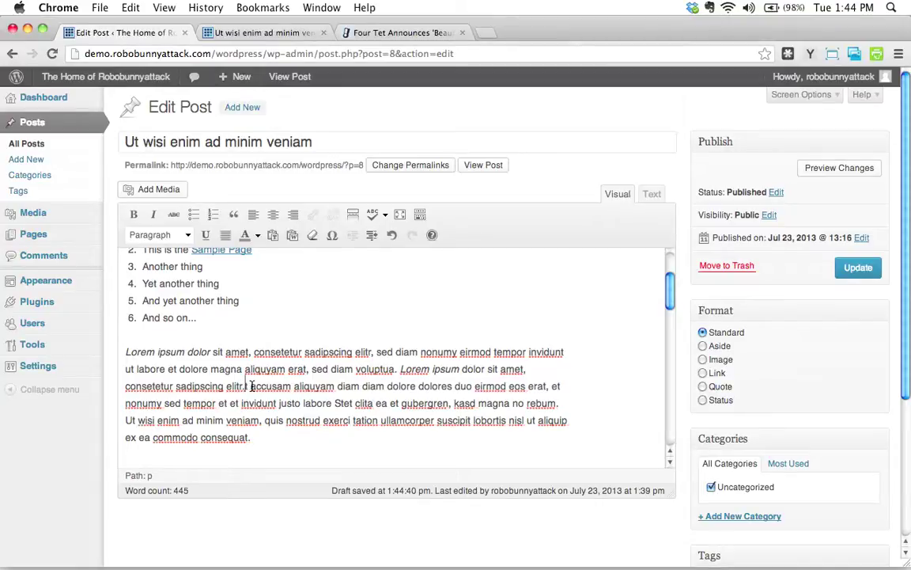
text( love the new ak)
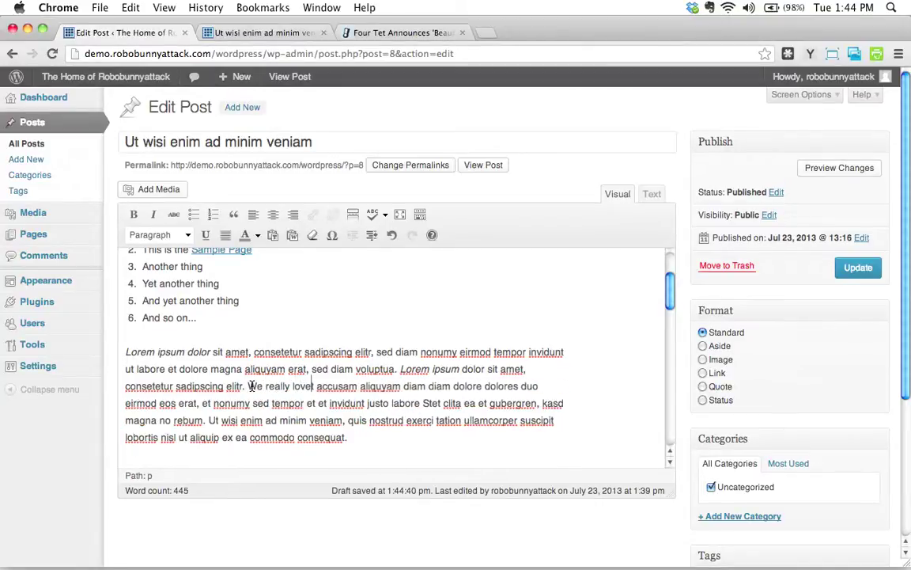
text(b )
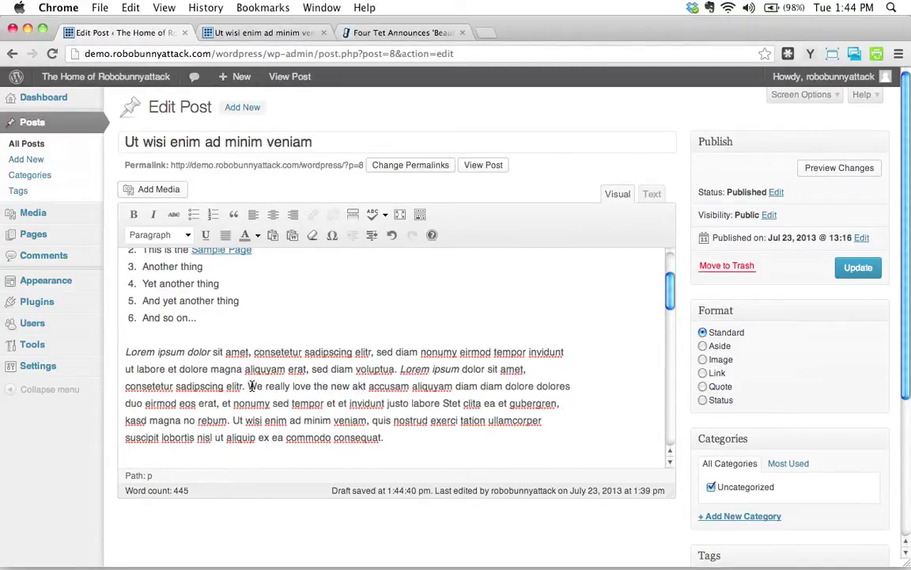
text(um bl)
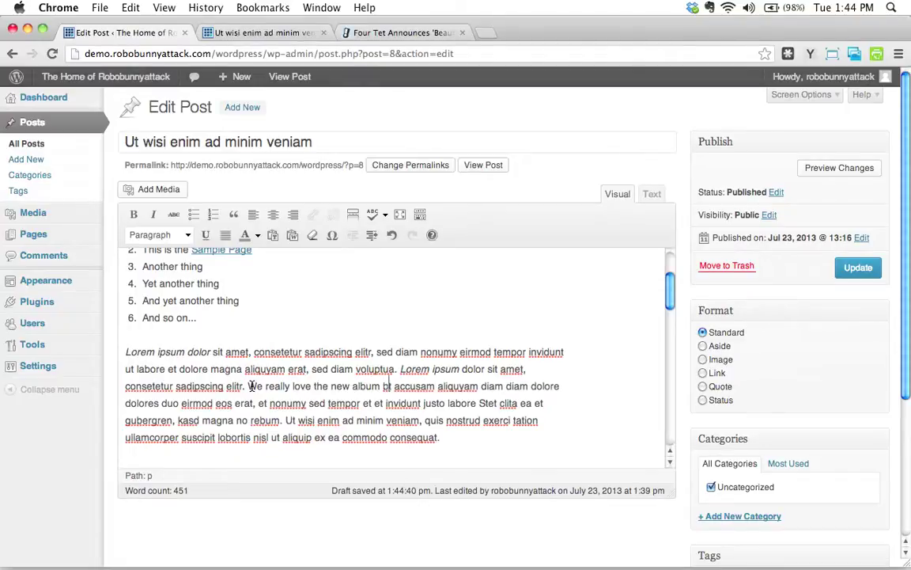
key(BackSpace)
key(BackSpace)
key(BackSpace)
key(BackSpace)
key(BackSpace)
key(BackSpace)
key(BackSpace)
key(BackSpace)
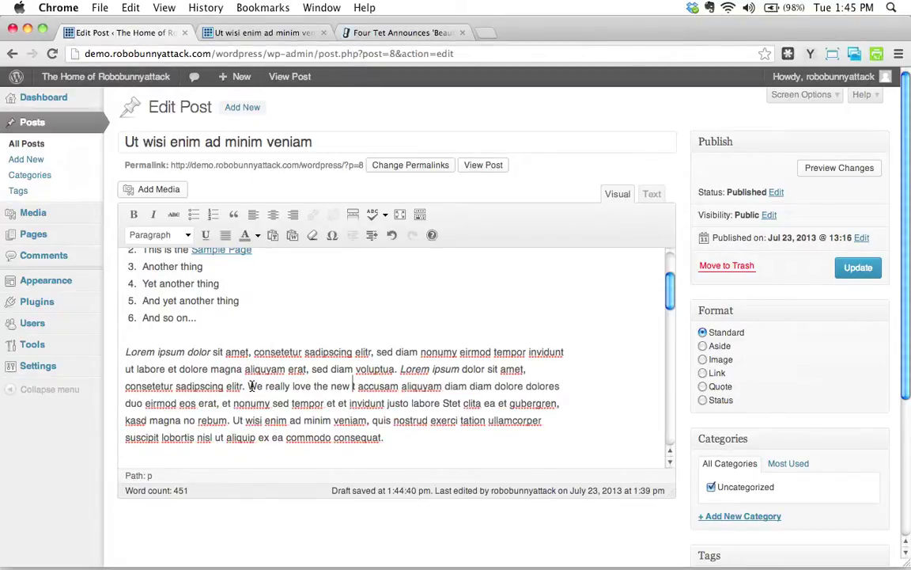
text(Four Tet album.)
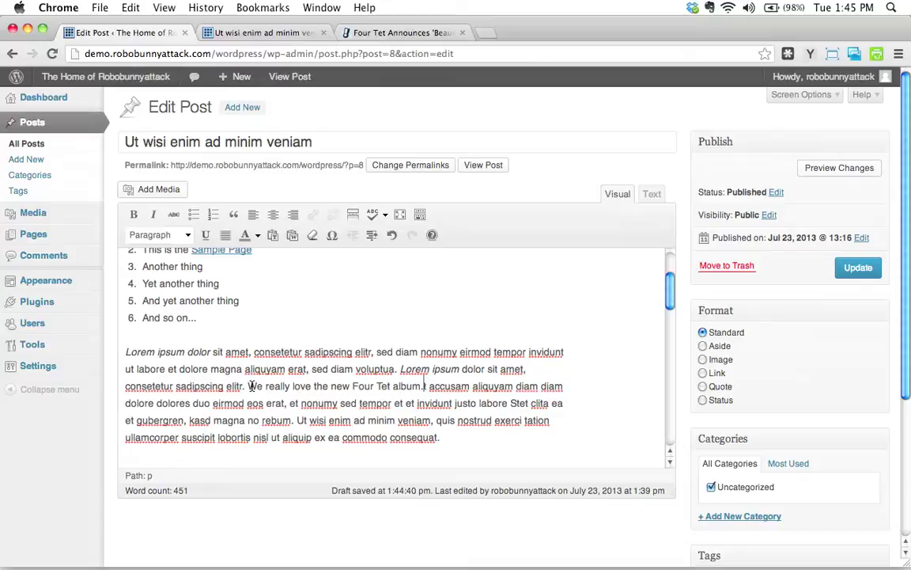
text( At)
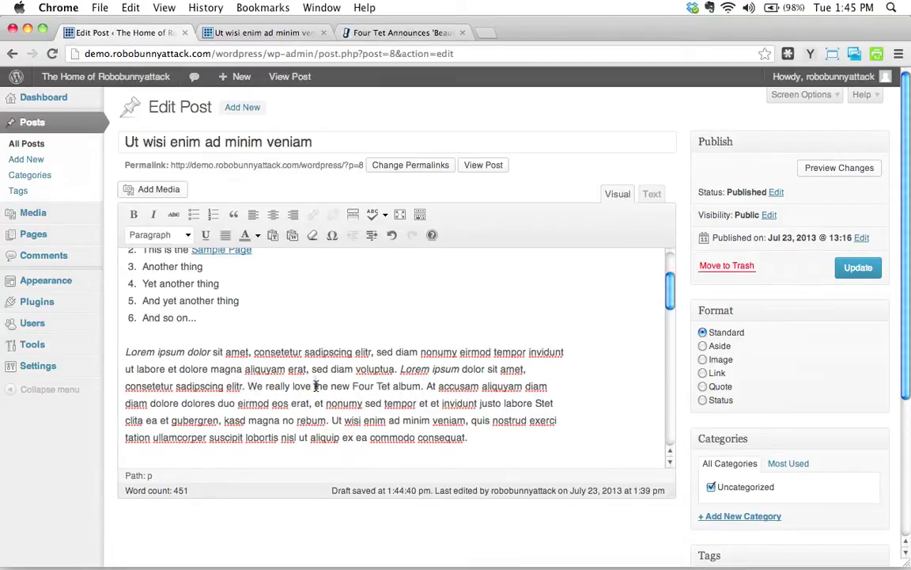
Step: Open link settings for 'the new Four Tet album' and select the exclaim.ca article's web address
drag(314, 386, 421, 387)
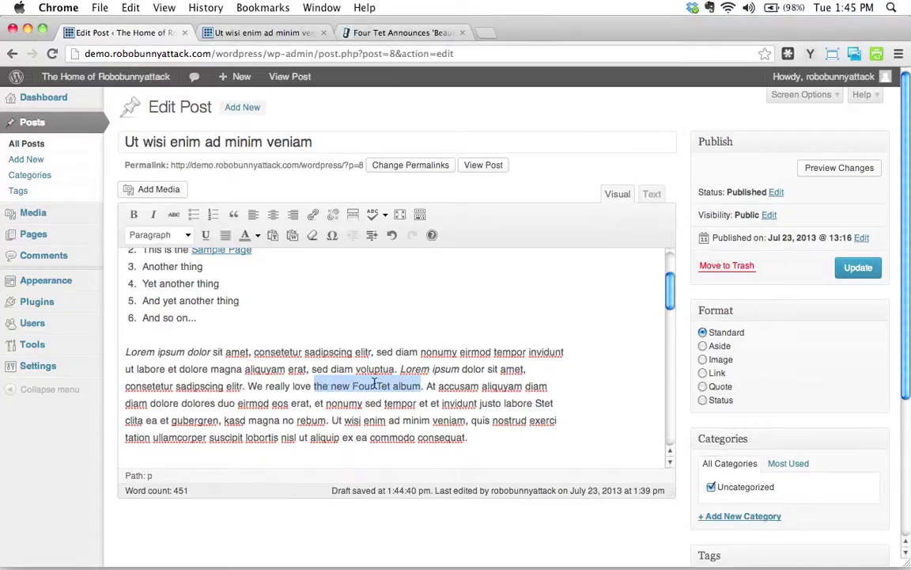
click(395, 32)
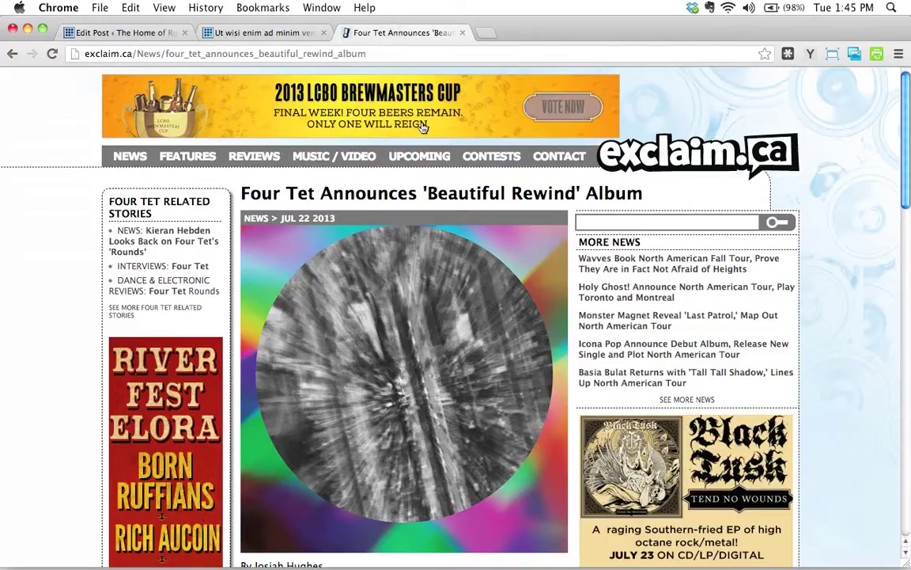
click(119, 32)
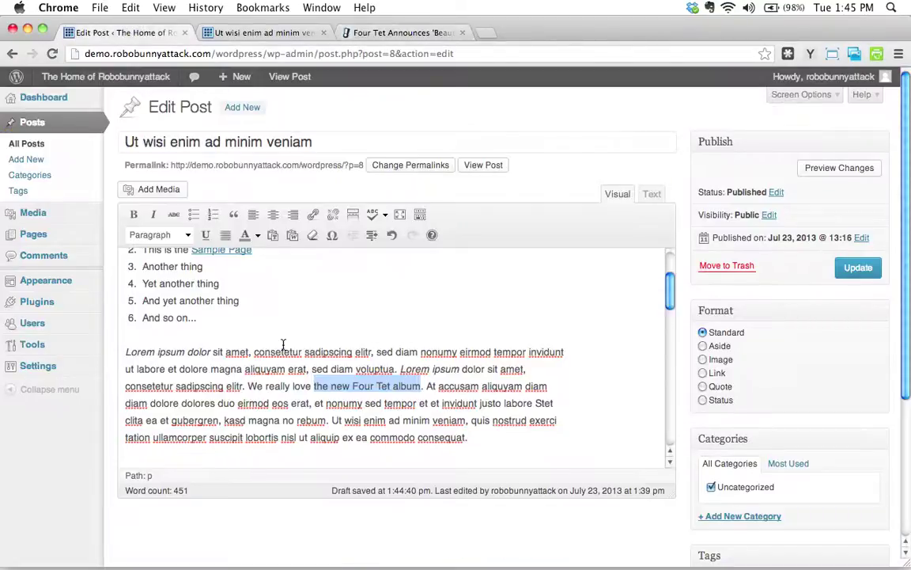
click(314, 216)
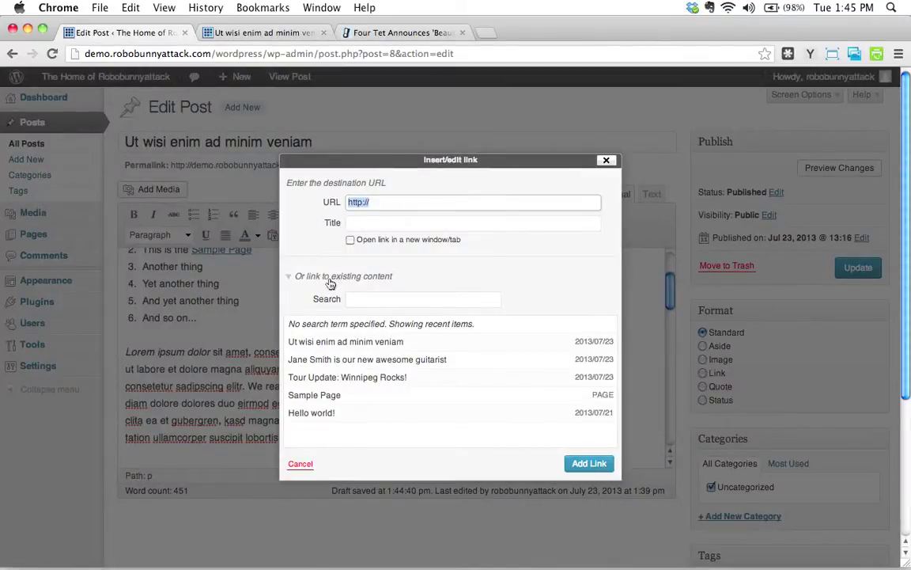
click(291, 278)
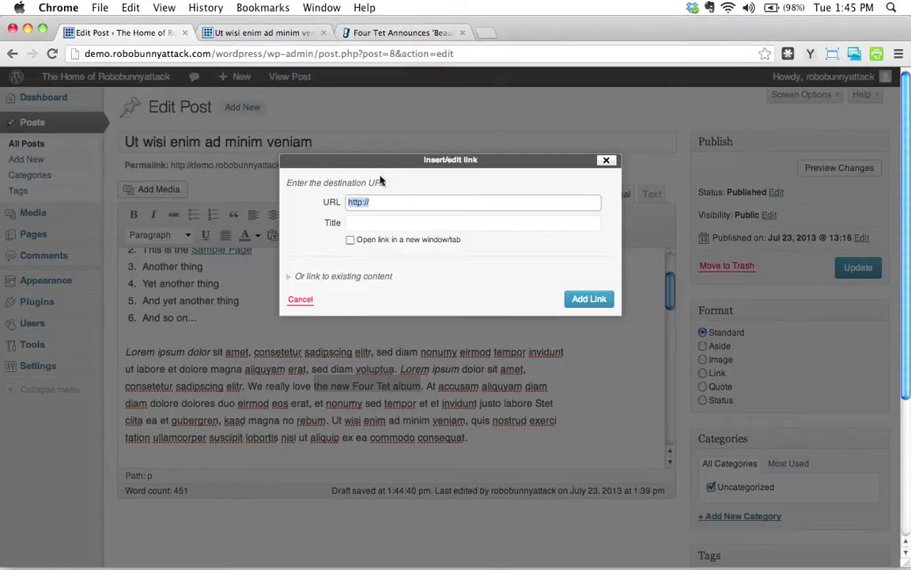
click(383, 30)
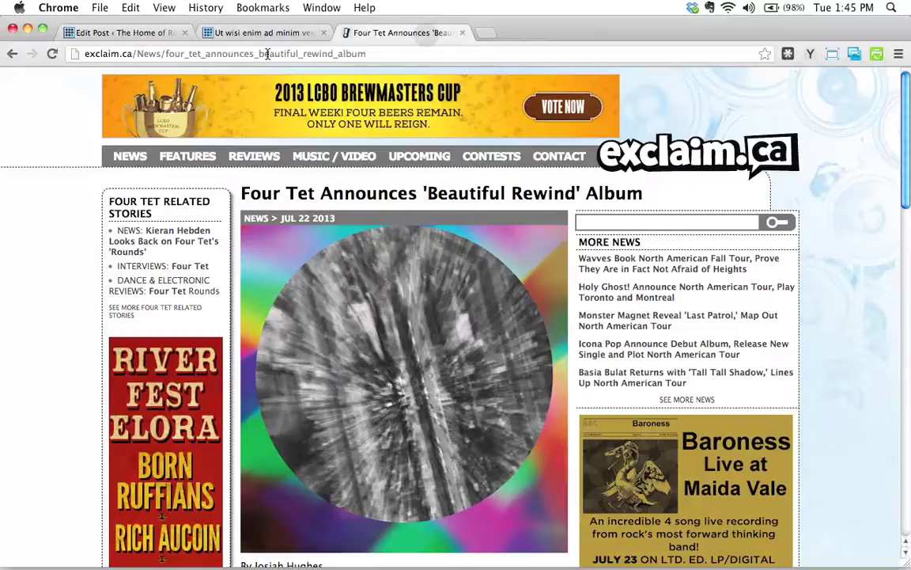
click(268, 54)
key(super+c)
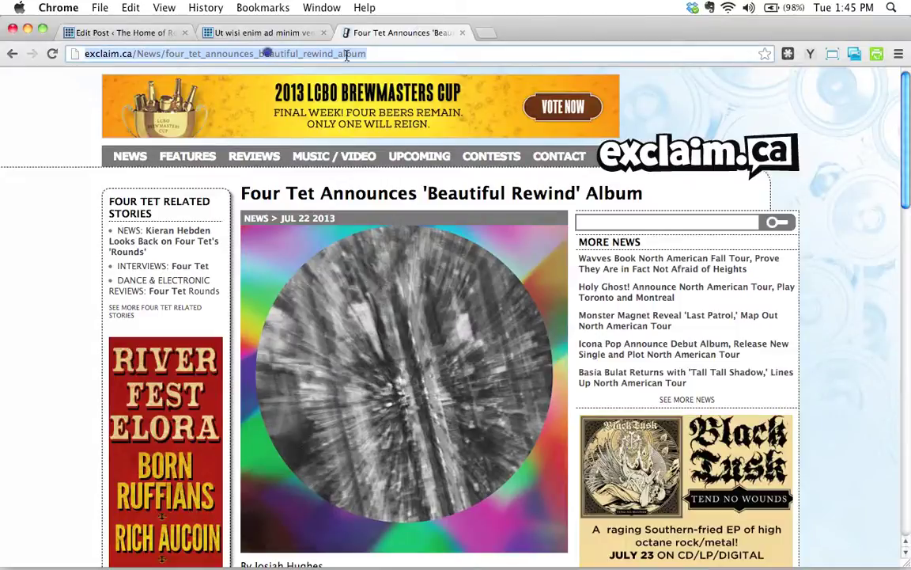
Step: Paste the exclaim.ca article address as the link URL
click(123, 33)
key(super+v)
click(375, 224)
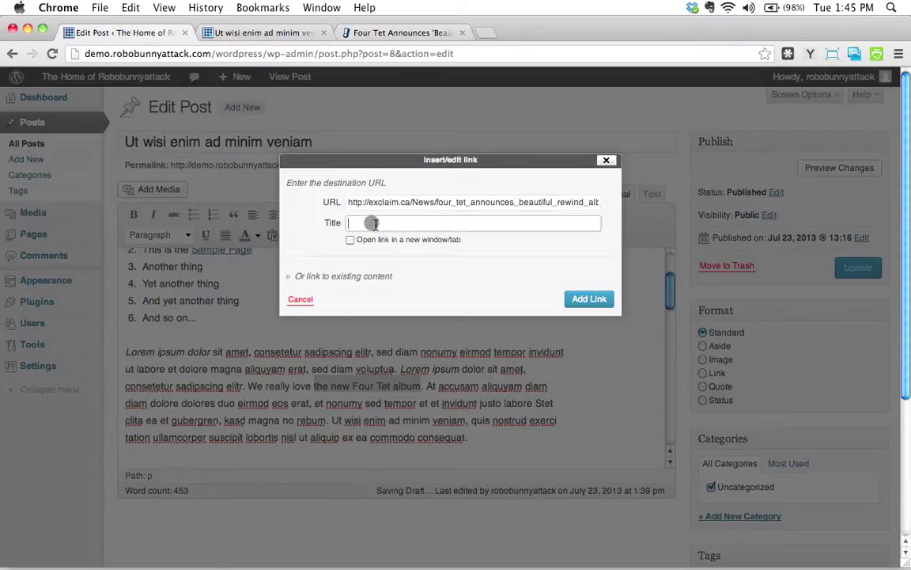
Step: Copy the headline 'Four Tet Announces 'Beautiful Rewind' Album' into the link's Title field
click(398, 33)
drag(241, 193, 417, 194)
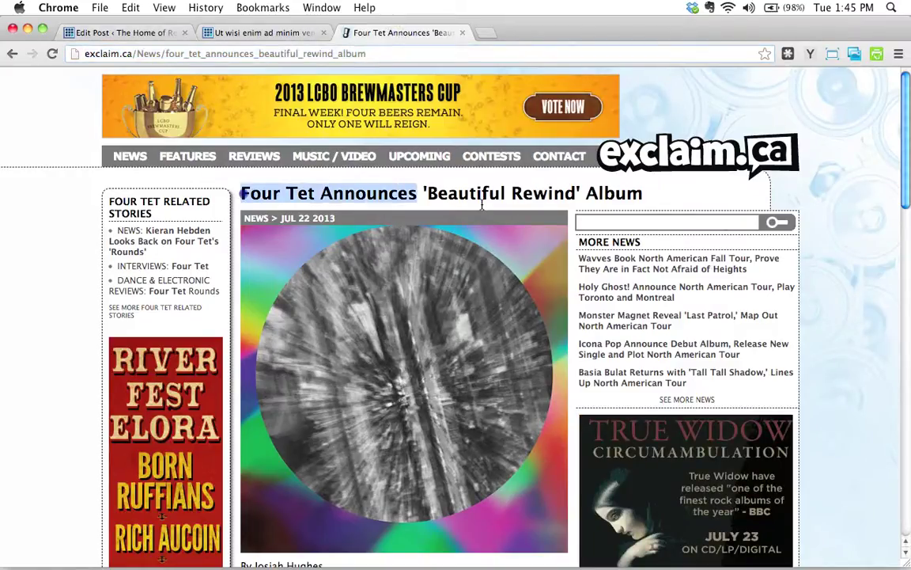
drag(482, 204, 578, 175)
key(ctrl+c)
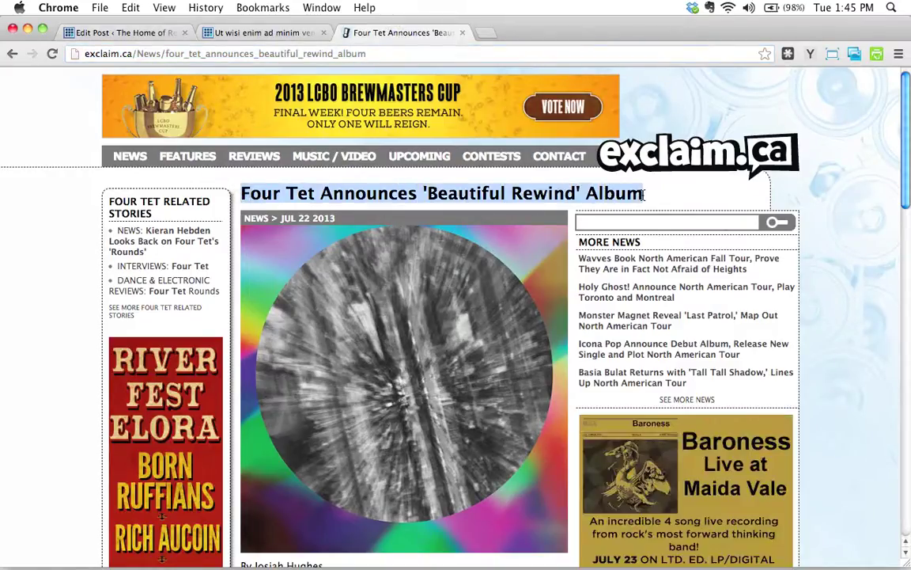
click(121, 33)
key(ctrl+v)
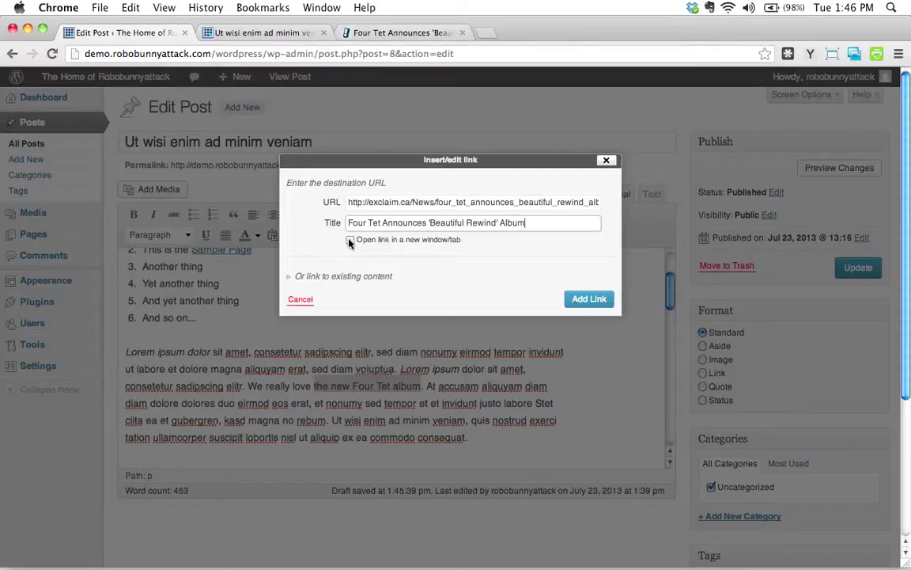
Step: Set the link to open in a new tab, add it, update the post, and show the exclaim.ca tab
click(350, 241)
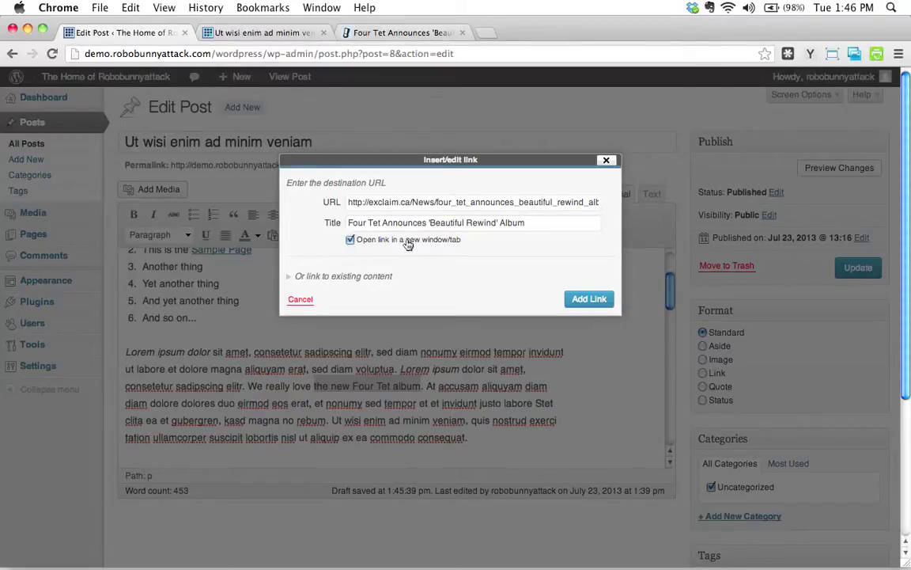
click(595, 299)
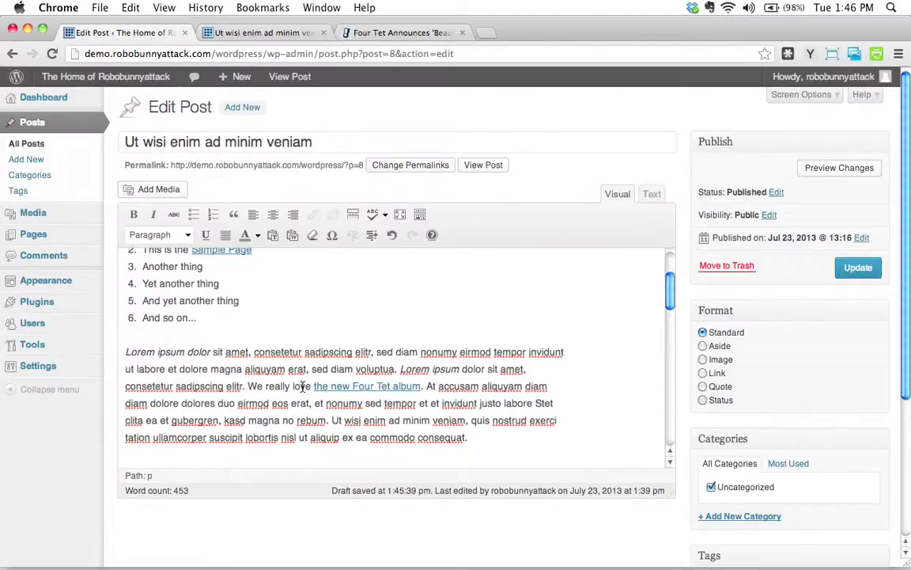
click(858, 267)
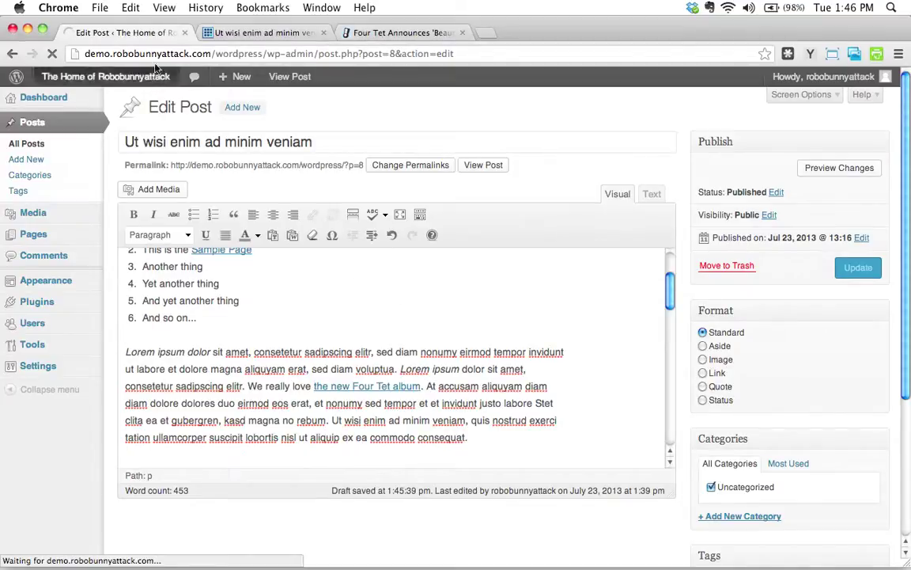
click(356, 33)
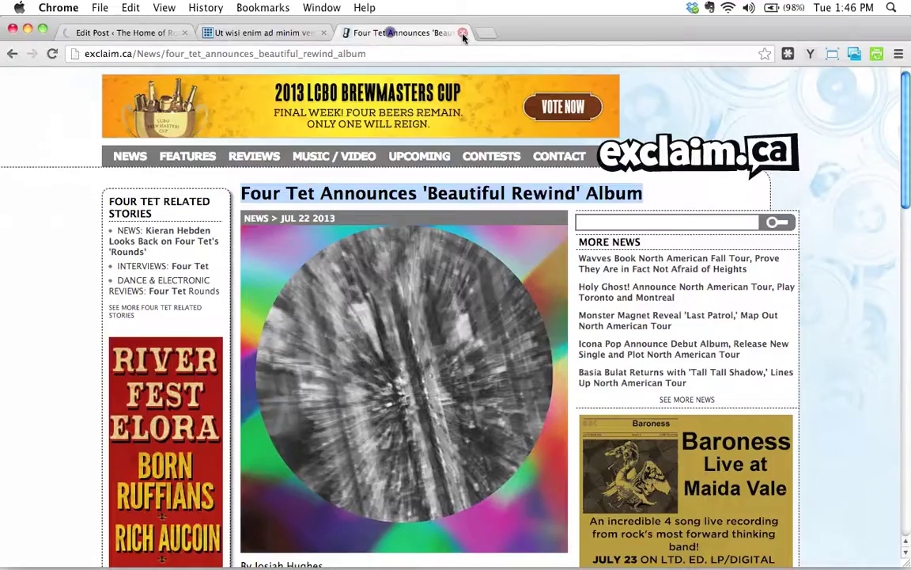
Step: Close the article tab and test the published post's Four Tet link, then return to the post
click(463, 33)
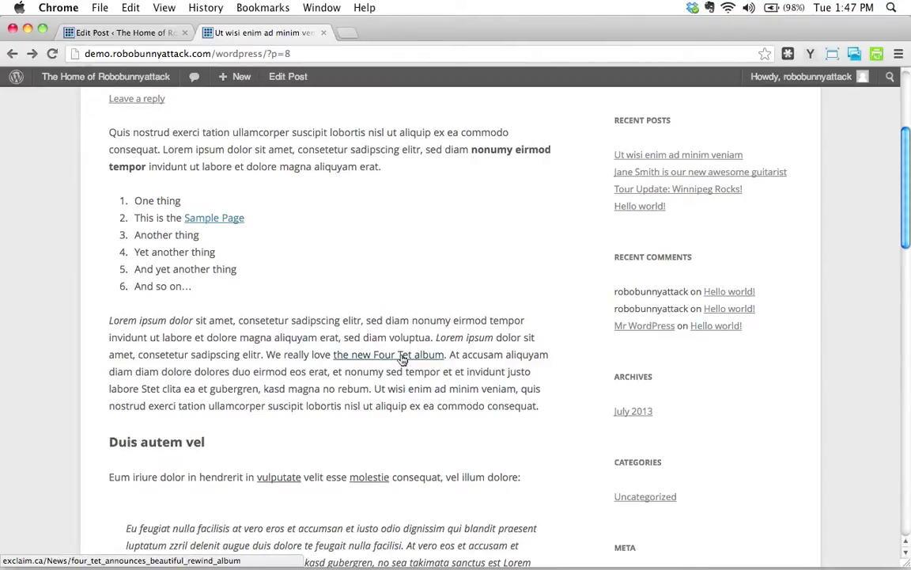
mouse_move(402, 359)
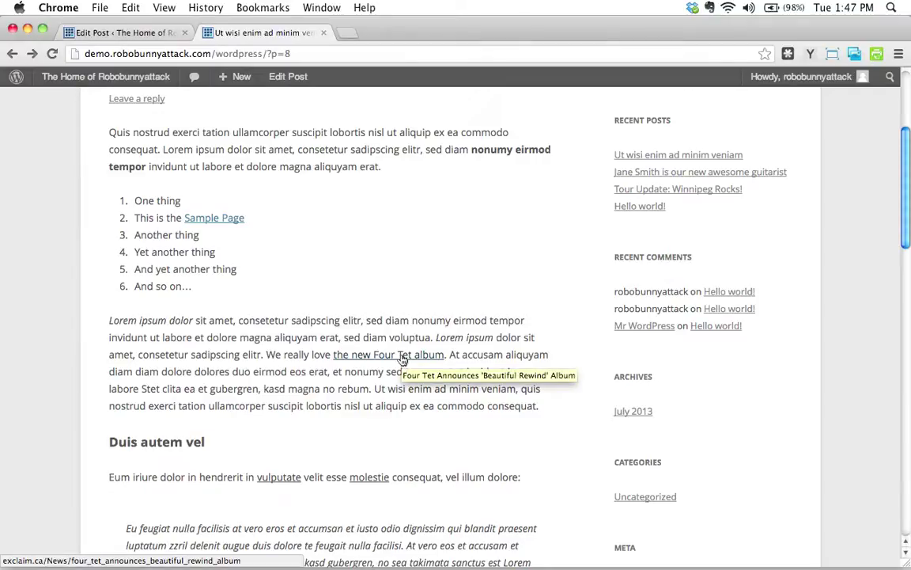
click(403, 358)
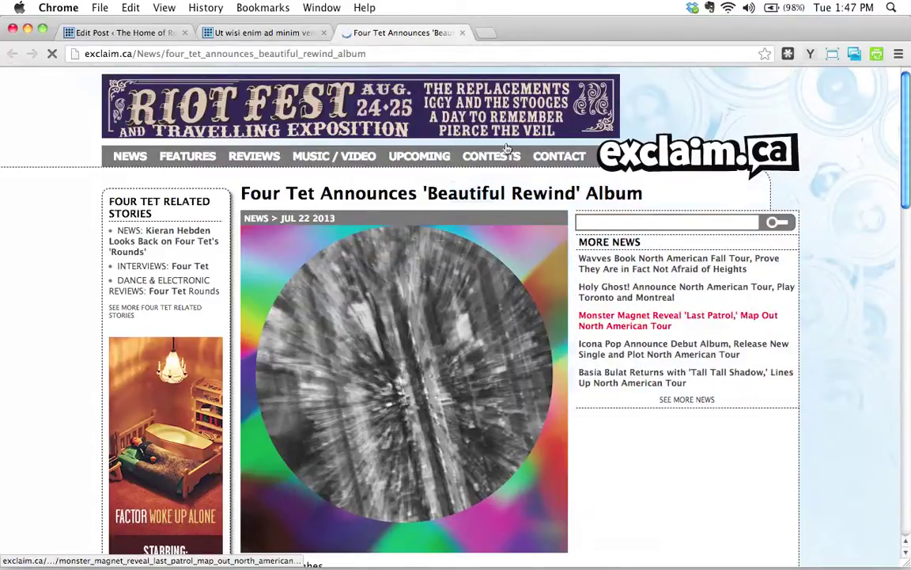
scroll(579, 225, down, 15)
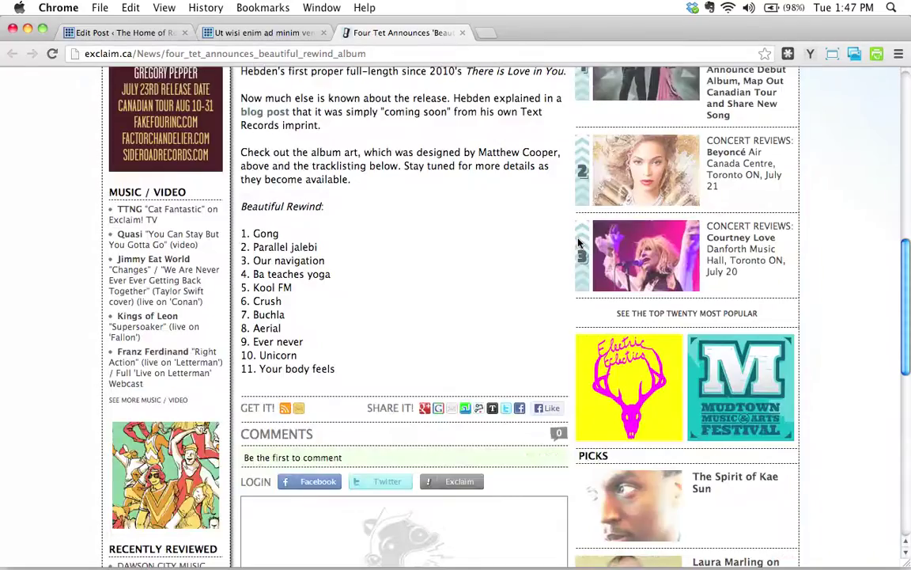
scroll(579, 237, up, 15)
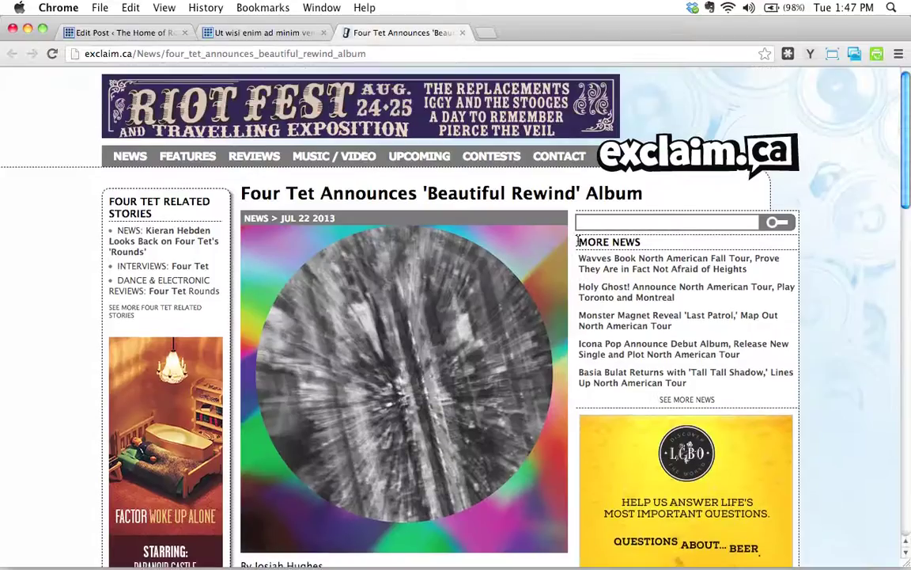
click(267, 33)
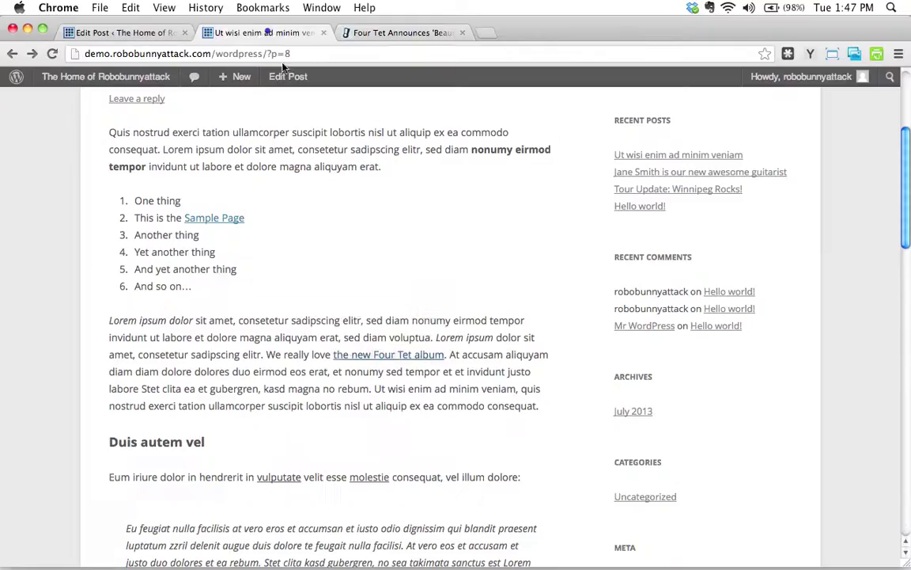
Step: Switch back to the 'Edit Post' tab for the 'Ut wisi enim ad minim veniam' post
click(138, 34)
click(234, 34)
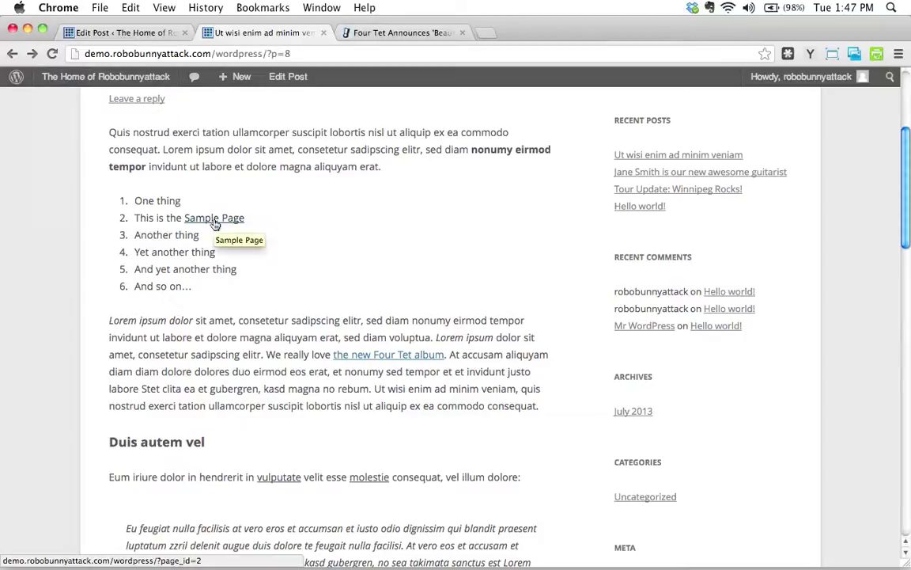
click(138, 33)
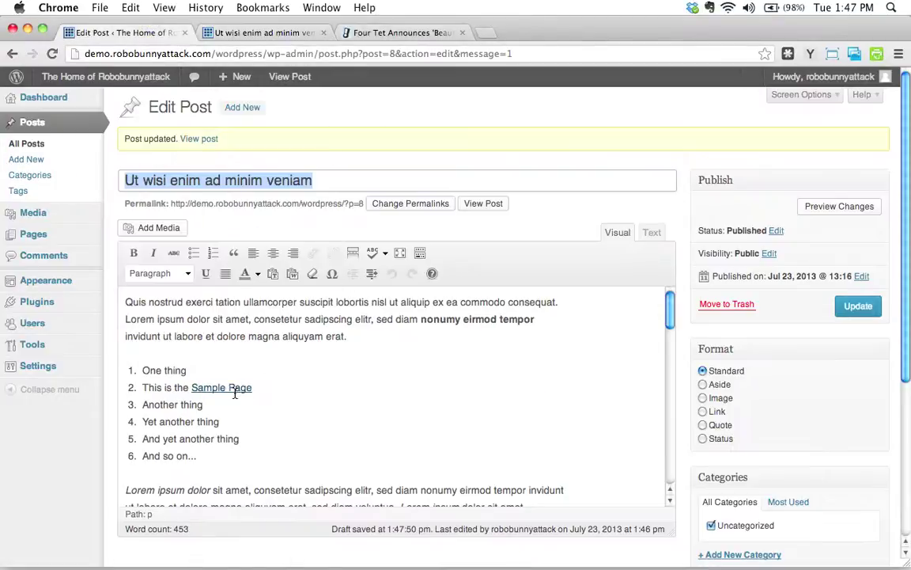
double_click(240, 387)
drag(251, 387, 190, 387)
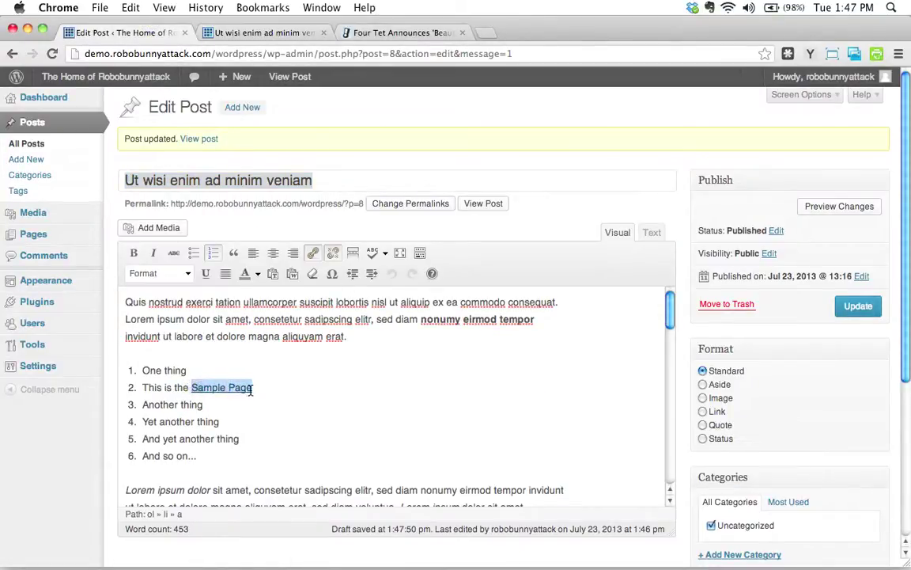
click(314, 254)
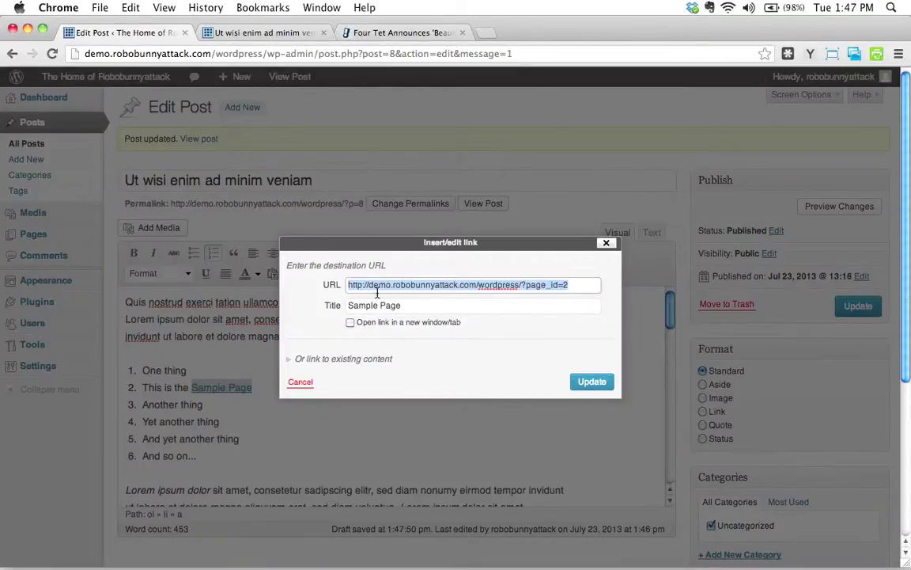
click(415, 306)
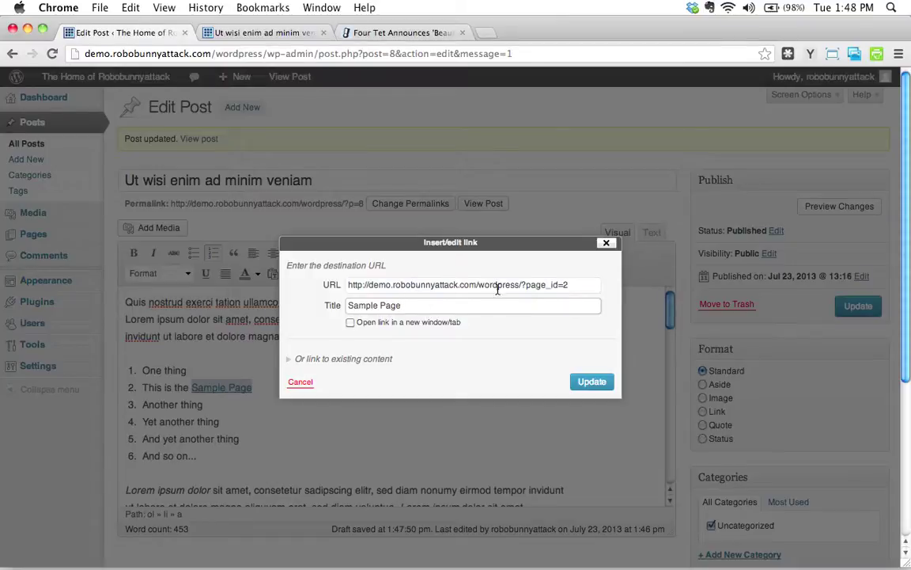
triple_click(424, 286)
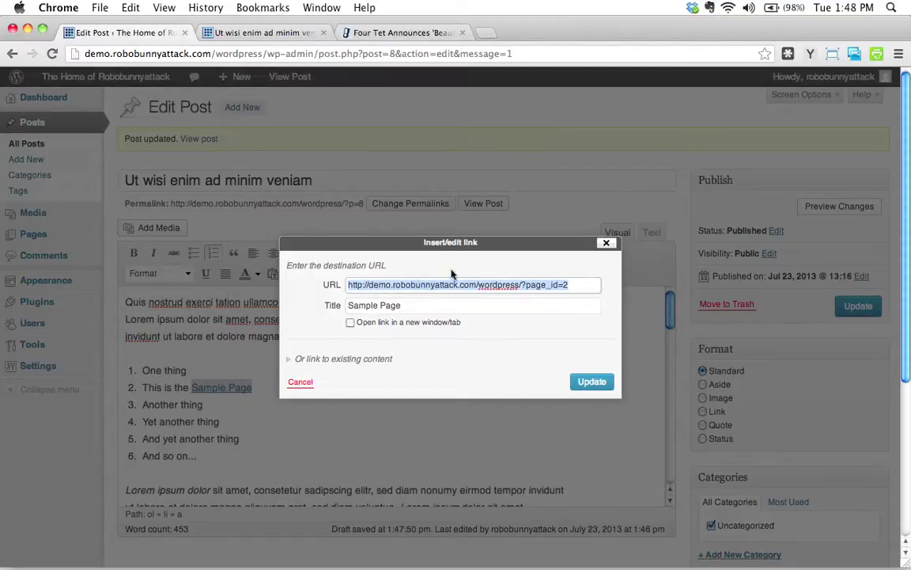
click(426, 305)
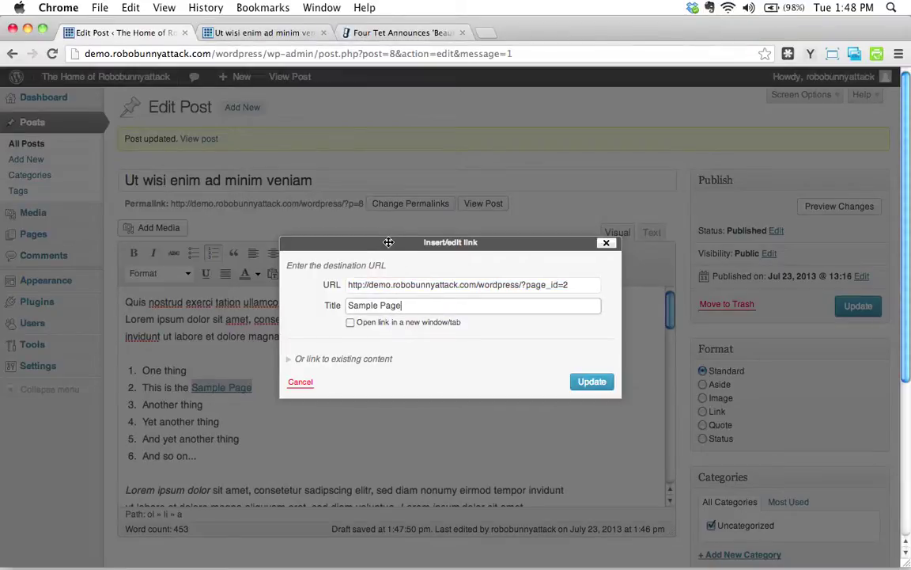
click(394, 284)
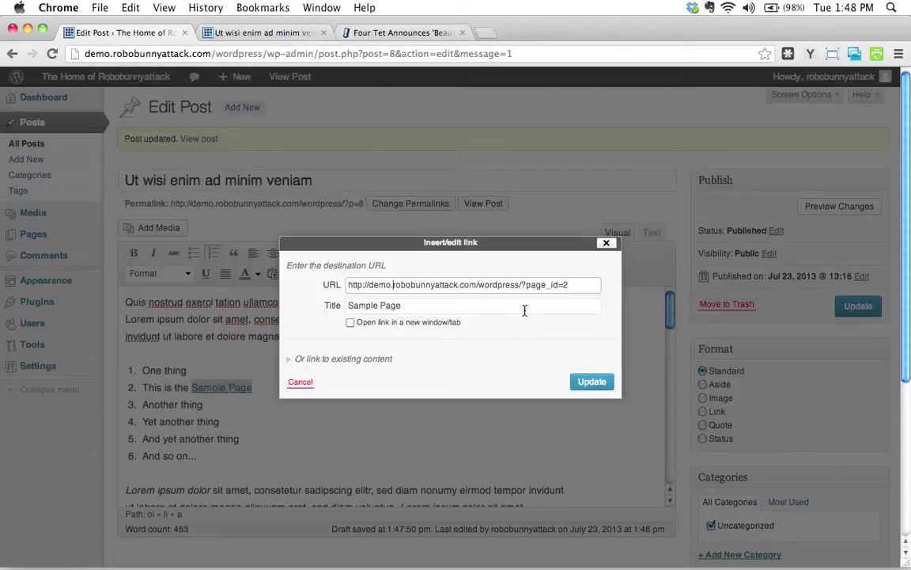
click(606, 243)
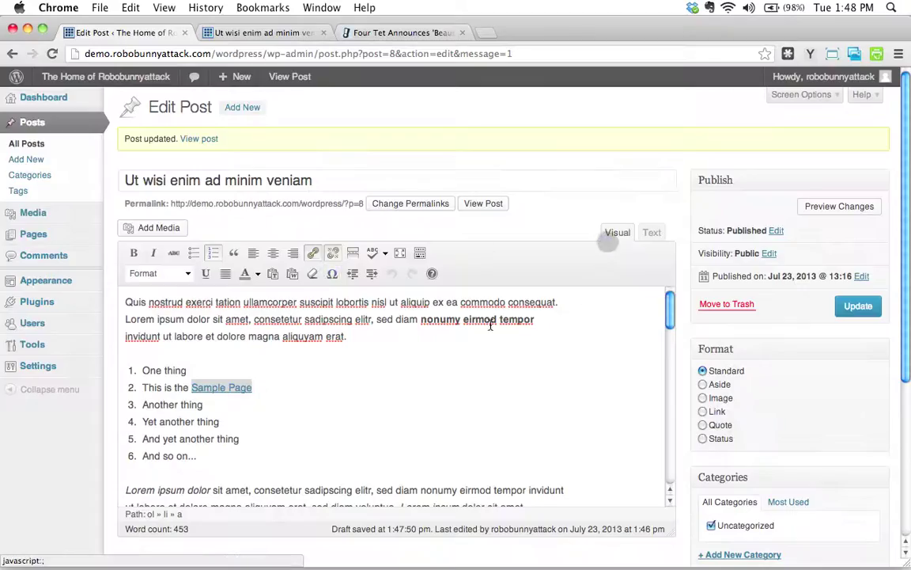
click(429, 360)
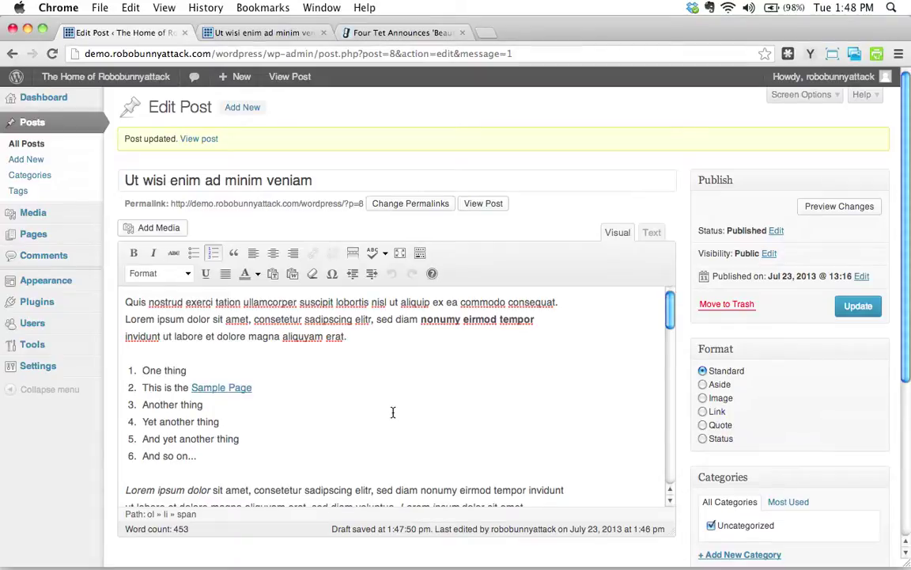